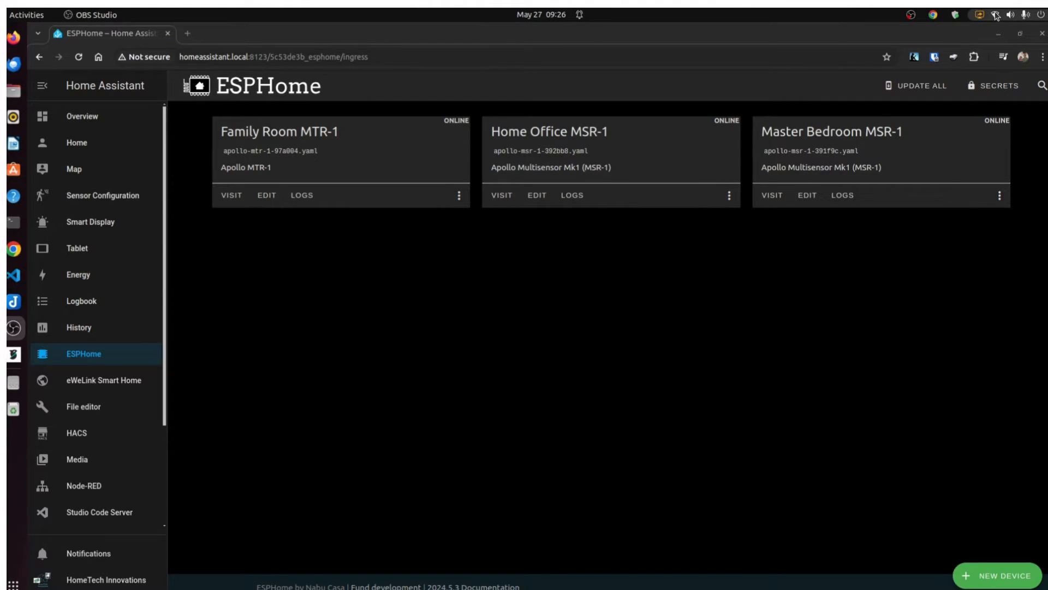
- Connect the computer to the Apollo MSR2 Hotspot Wi-Fi network and move the Wi-Fi settings window clear of the browser tabs
{"action": "left_click", "coordinate": [995, 17]}
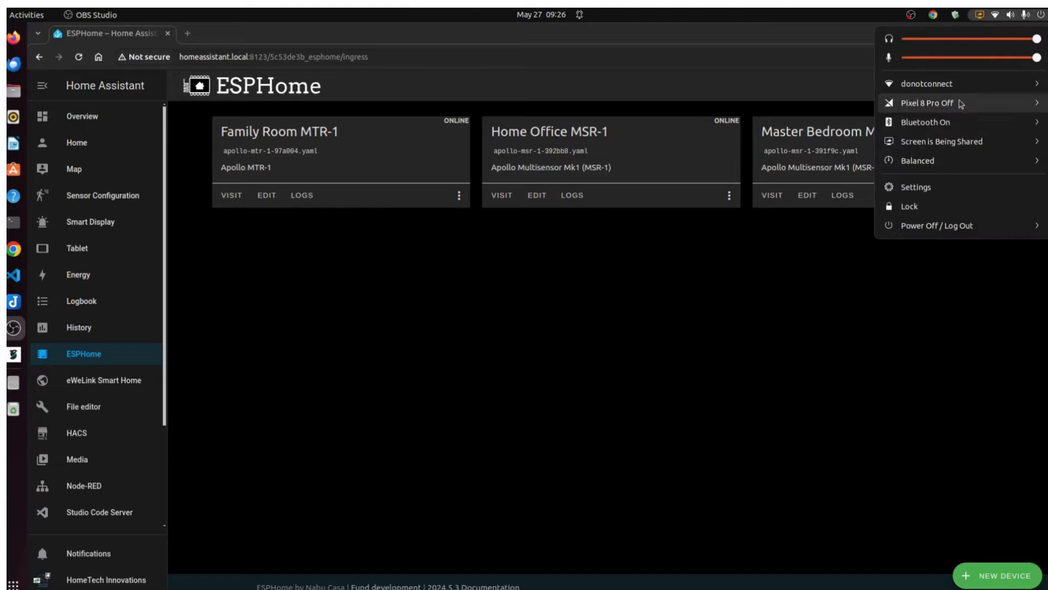
{"action": "left_click", "coordinate": [945, 87]}
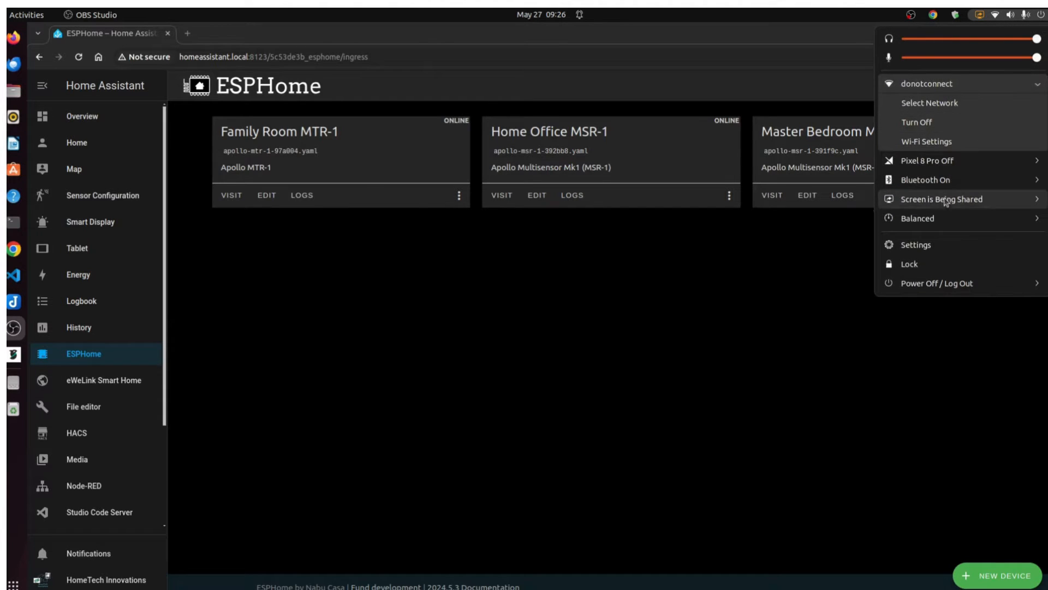
{"action": "left_click", "coordinate": [955, 143]}
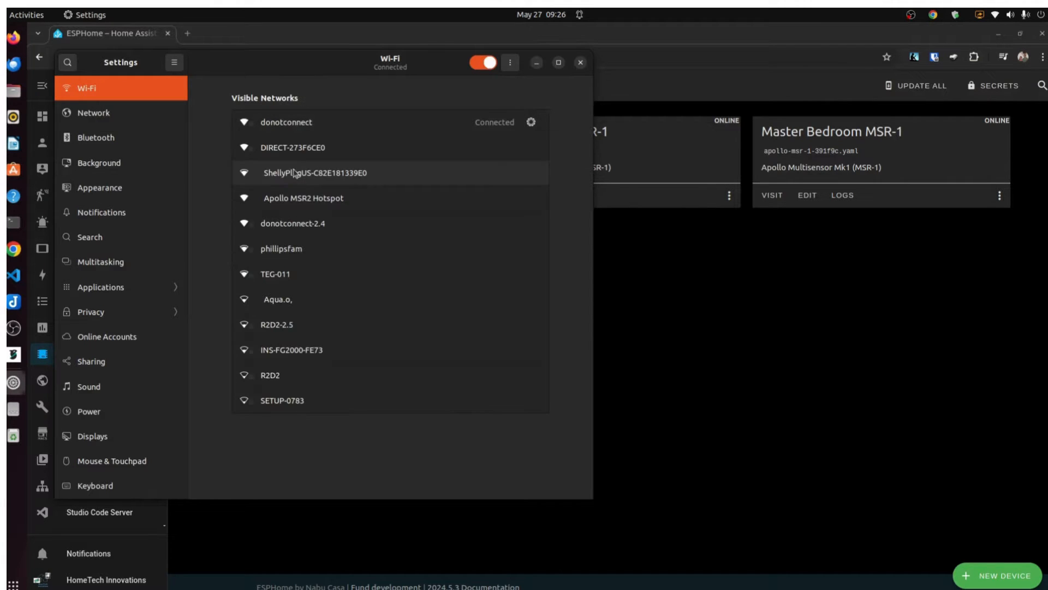
{"action": "left_click", "coordinate": [314, 201]}
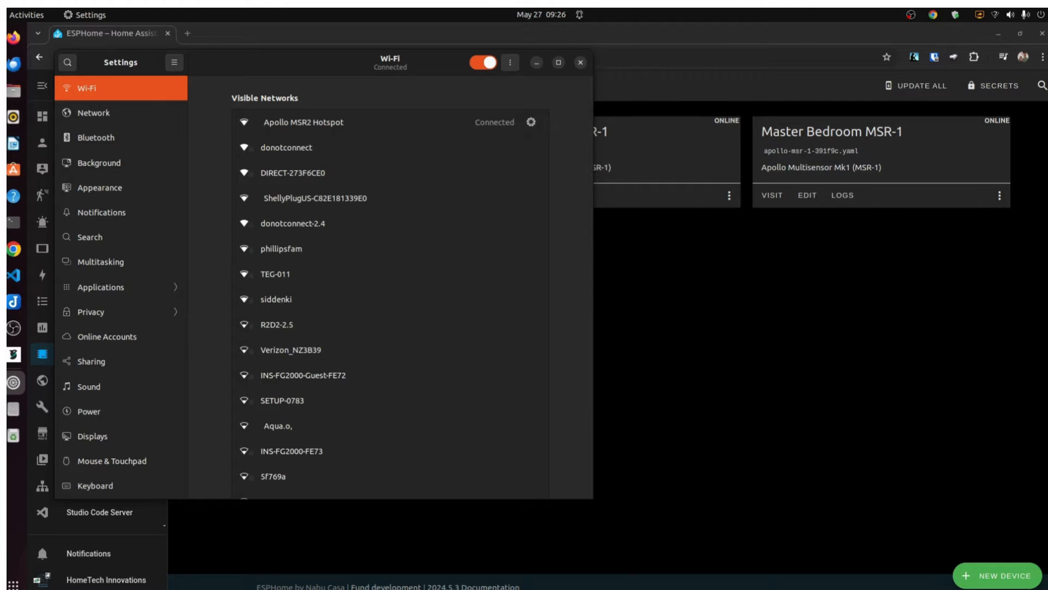
{"action": "left_click_drag", "start_coordinate": [288, 62], "coordinate": [629, 163]}
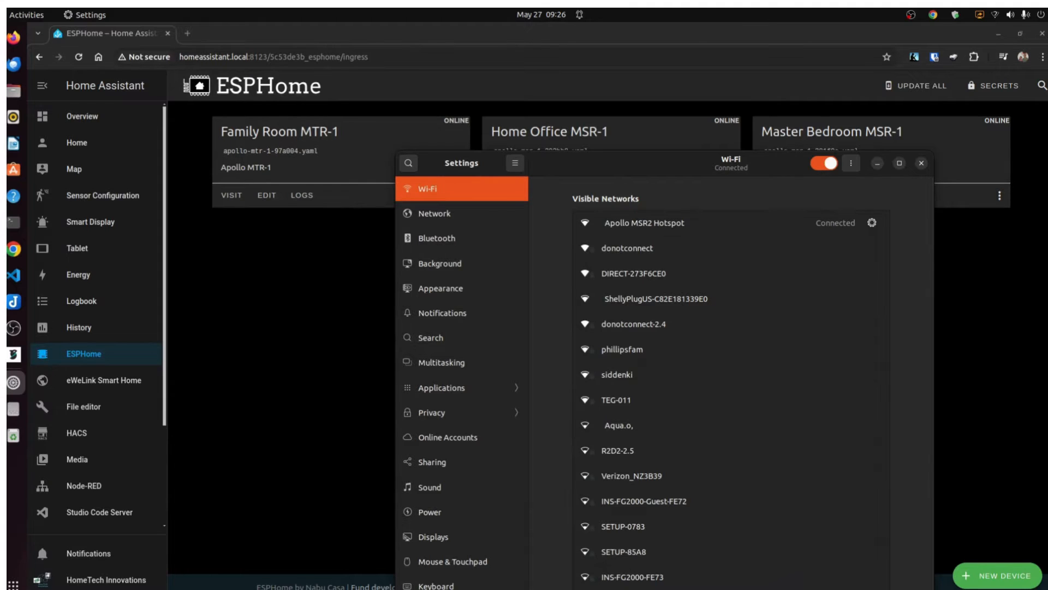
- Load the sensor's Wi-Fi setup page at 192.168.4.1 in a new browser tab
{"action": "left_click", "coordinate": [188, 33]}
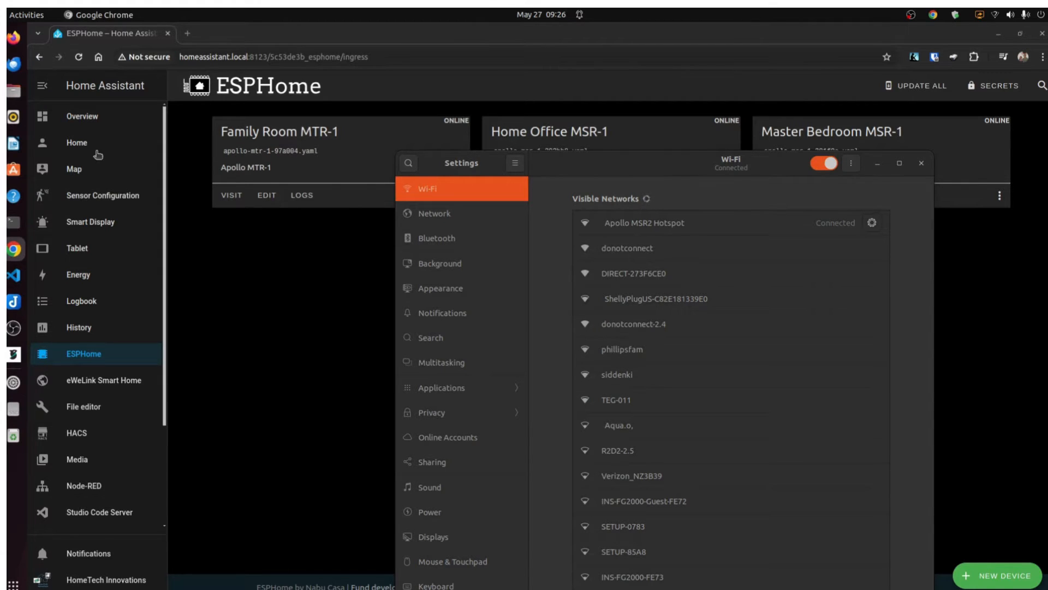
{"action": "left_click", "coordinate": [188, 33]}
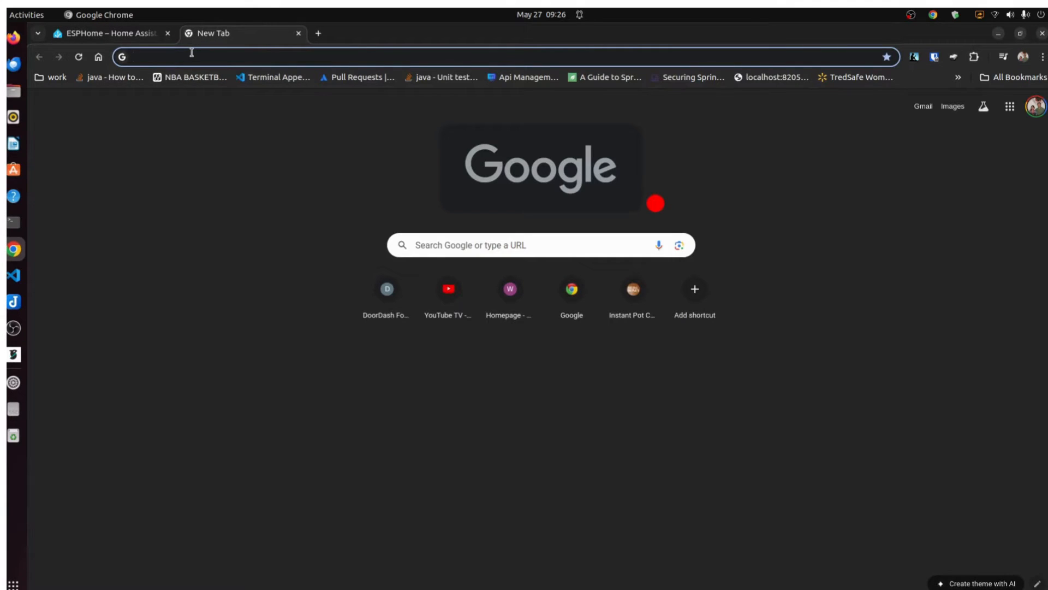
{"action": "type", "text": "192.168.4.1"}
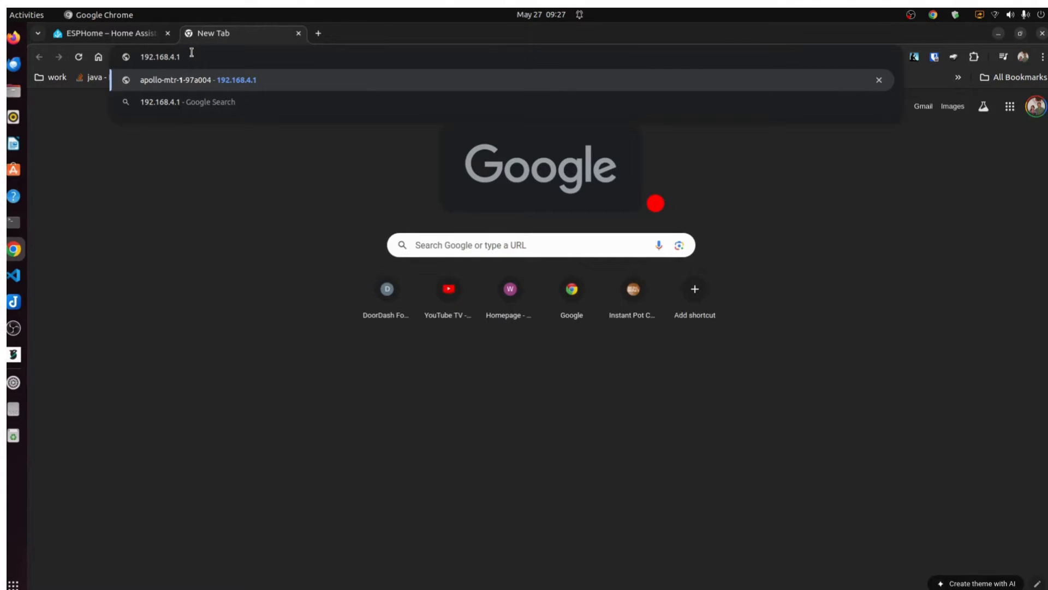
{"action": "key", "text": "Return"}
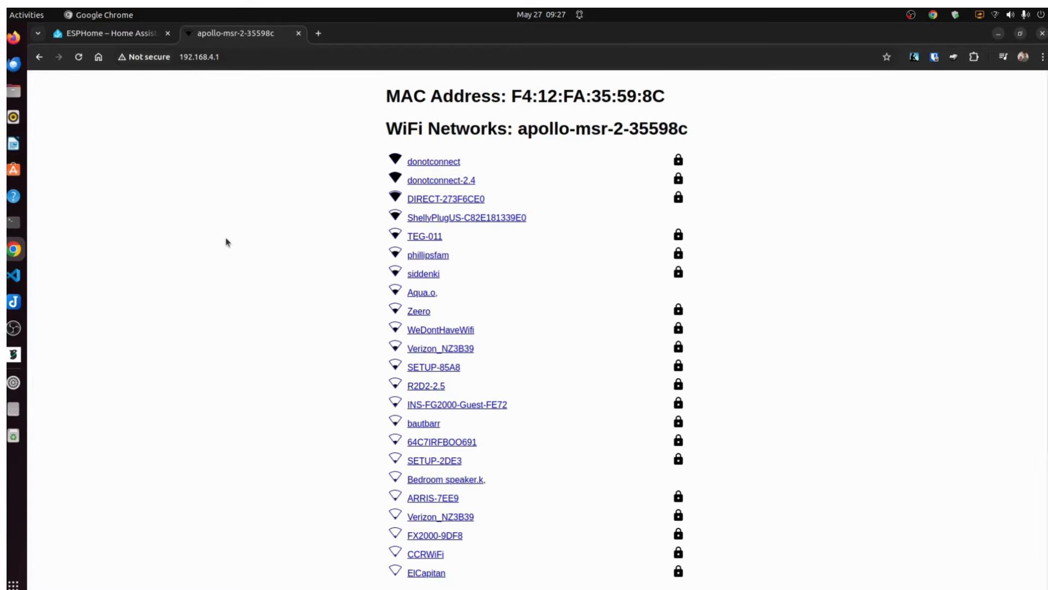
- Choose the donotconnect network for the sensor, enter the Wi-Fi password and save the Wi-Fi settings
{"action": "left_click", "coordinate": [435, 164]}
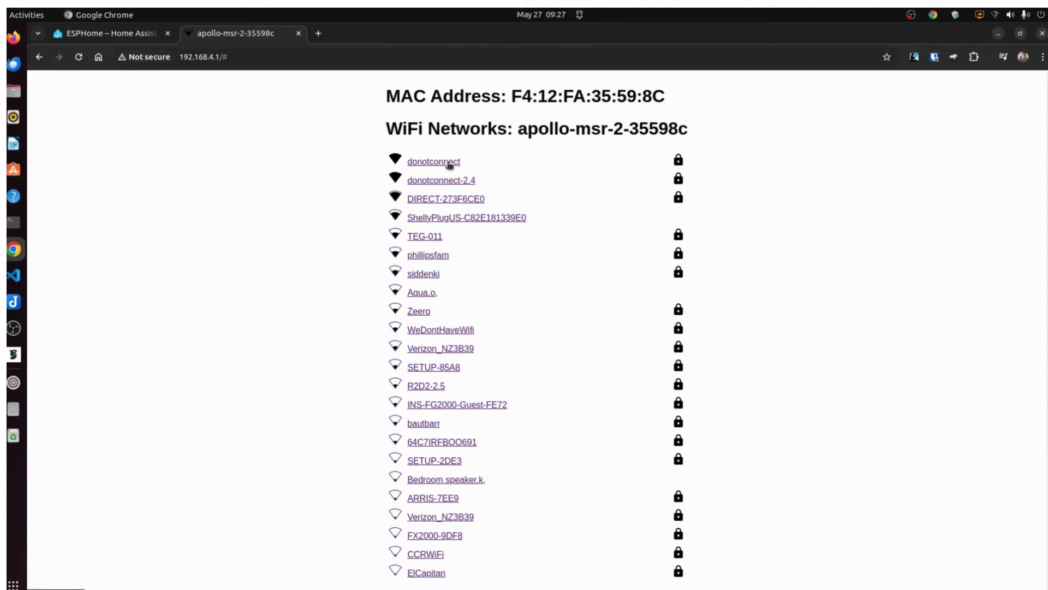
{"action": "scroll", "coordinate": [538, 237], "scroll_direction": "down", "scroll_amount": 5}
{"action": "scroll", "coordinate": [538, 236], "scroll_direction": "down", "scroll_amount": 1}
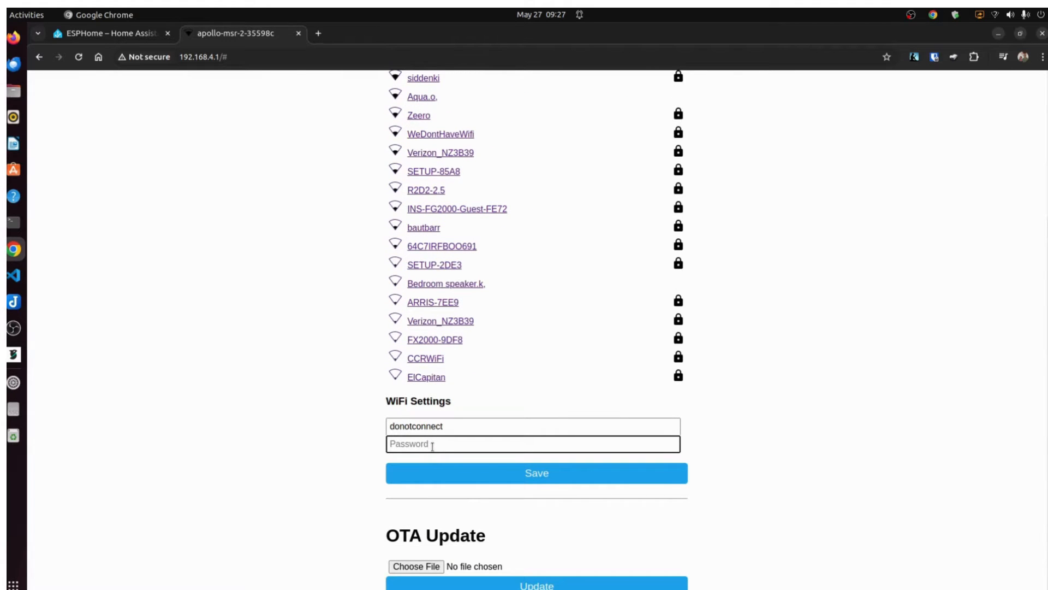
{"action": "type", "text": "••"}
{"action": "left_click", "coordinate": [631, 478]}
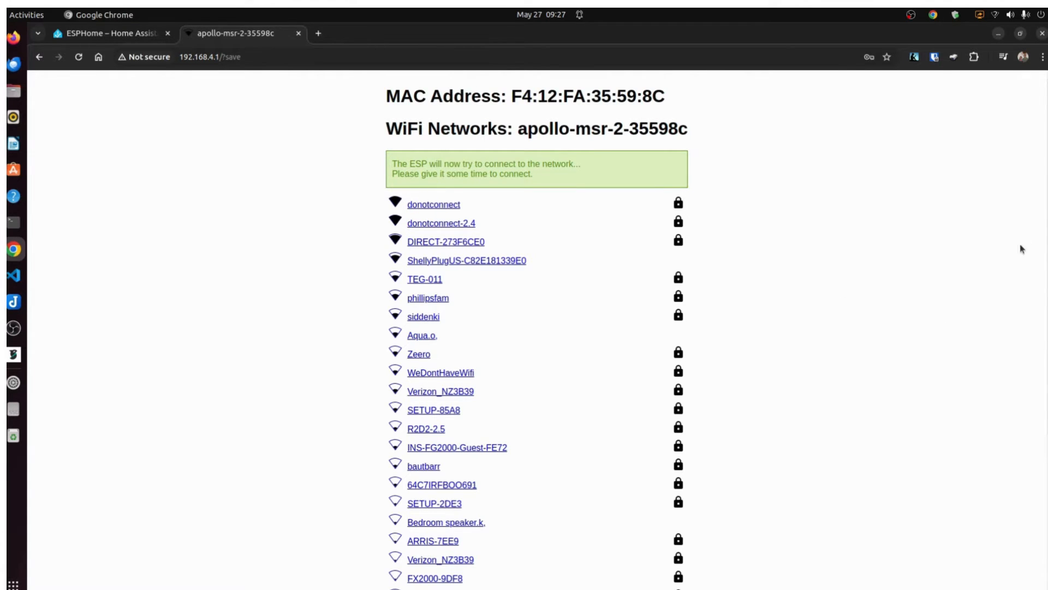
- Adopt the discovered Apollo MSR-2 device in ESPHome under the new name Garage MSR-2
{"action": "key", "text": "ctrl+Page_Up"}
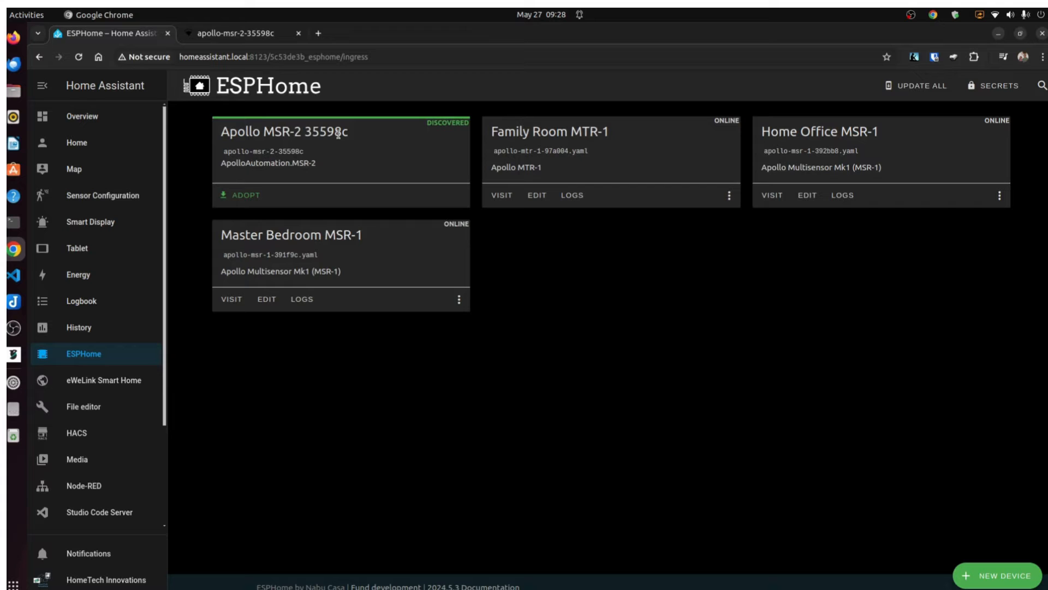
{"action": "left_click", "coordinate": [245, 195]}
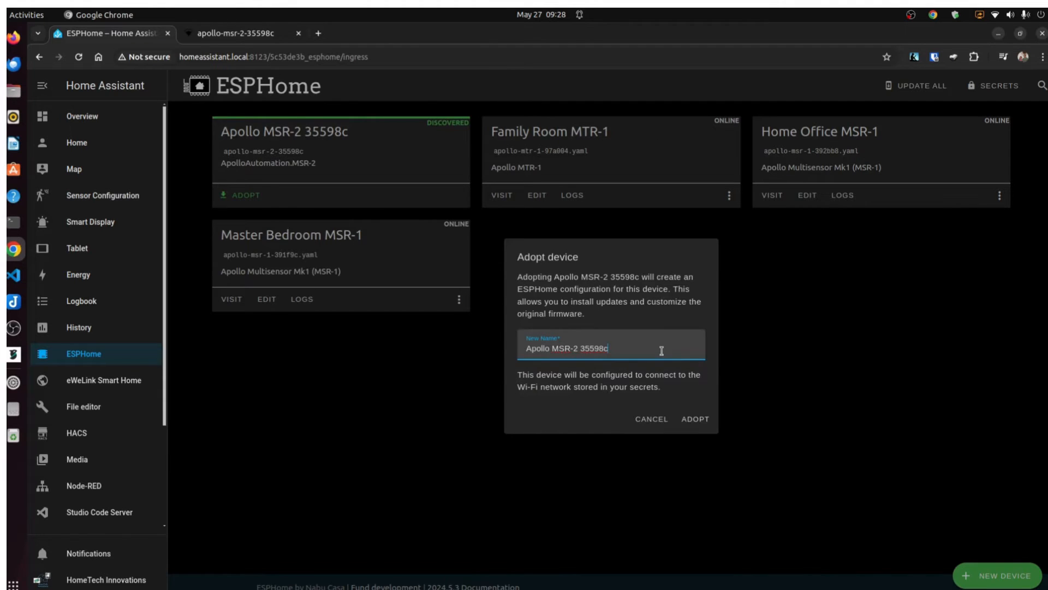
{"action": "left_click_drag", "start_coordinate": [607, 350], "coordinate": [510, 354]}
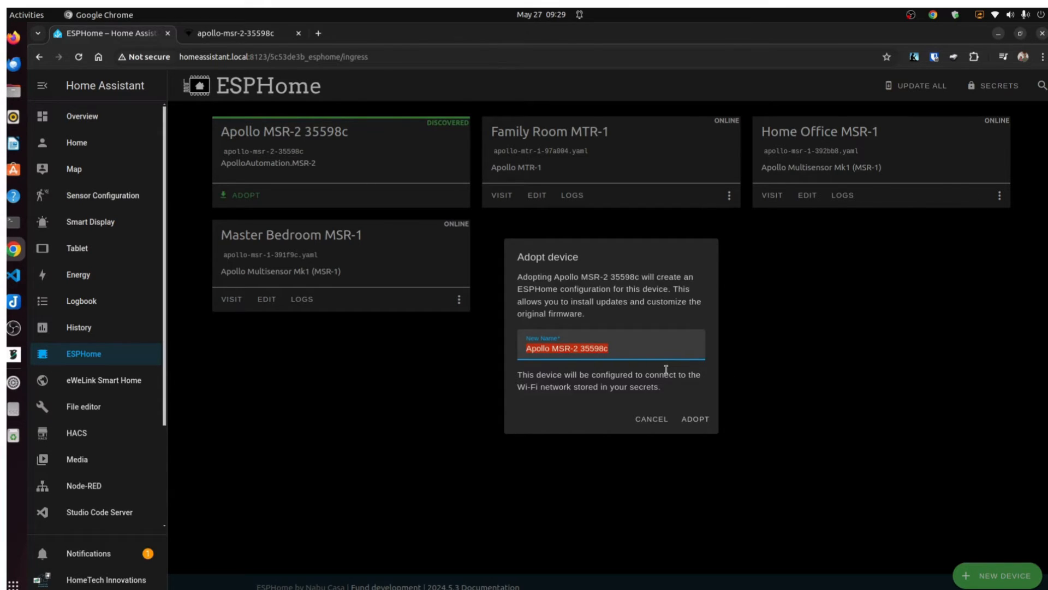
{"action": "type", "text": "Garage MSR-2"}
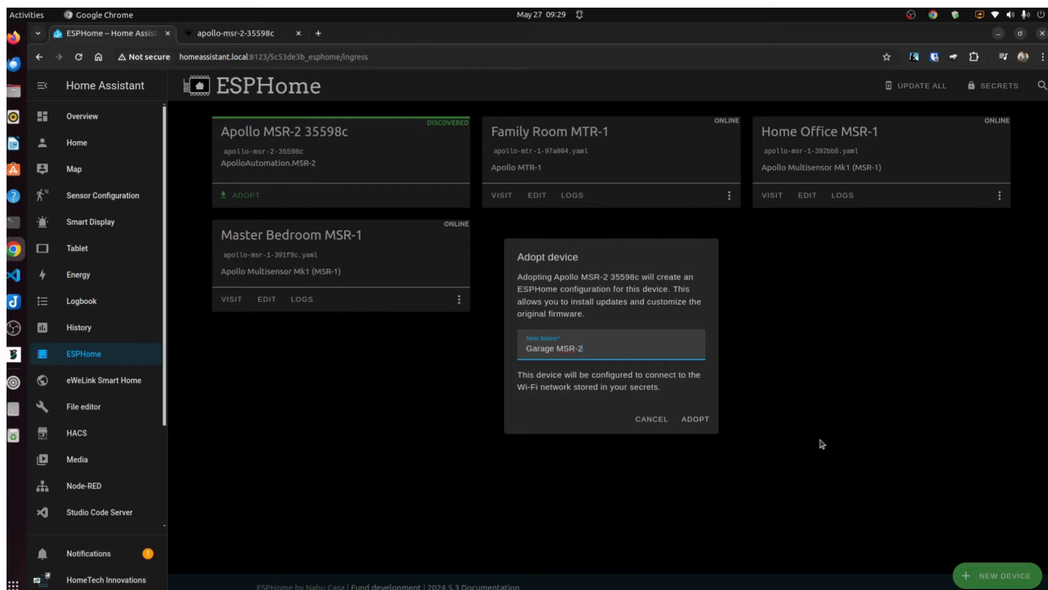
{"action": "left_click", "coordinate": [697, 416]}
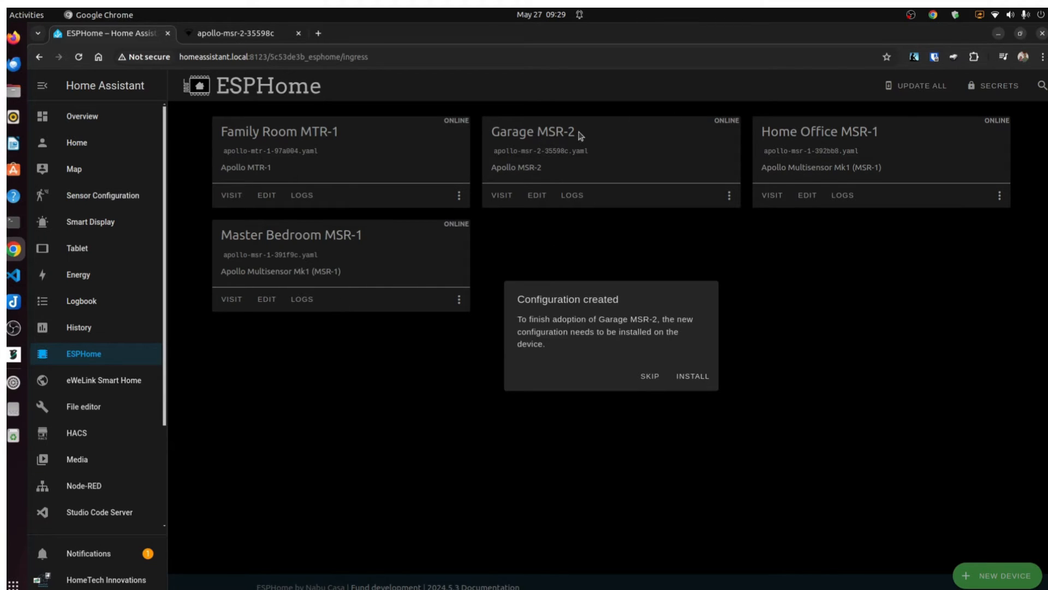
- Install the new configuration on Garage MSR-2, review the compile, upload and connection lines in the log, and close the log
{"action": "left_click", "coordinate": [699, 377]}
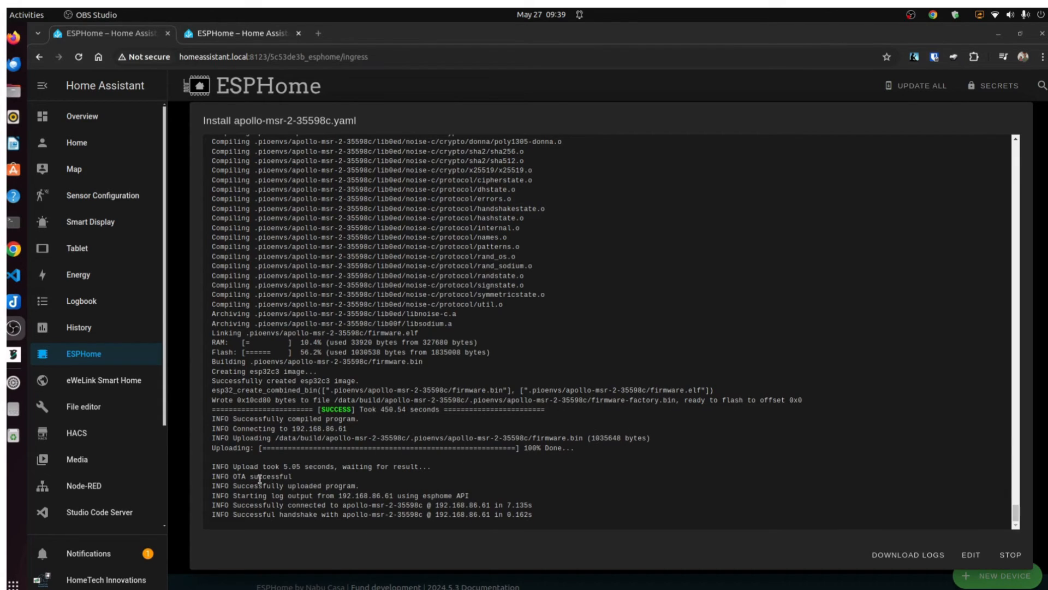
{"action": "left_click_drag", "start_coordinate": [214, 419], "coordinate": [557, 516]}
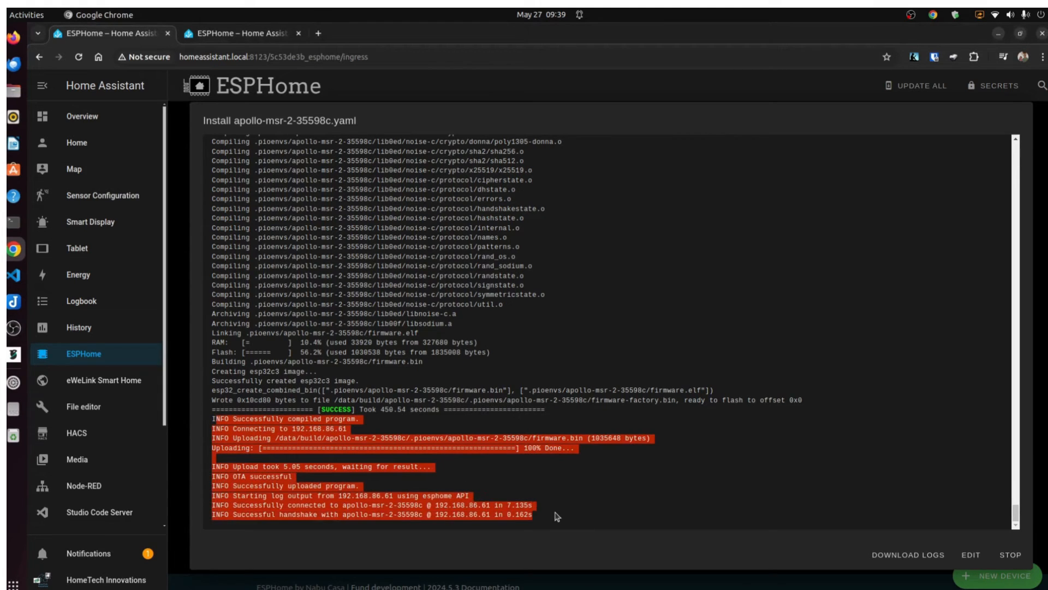
{"action": "left_click", "coordinate": [583, 513]}
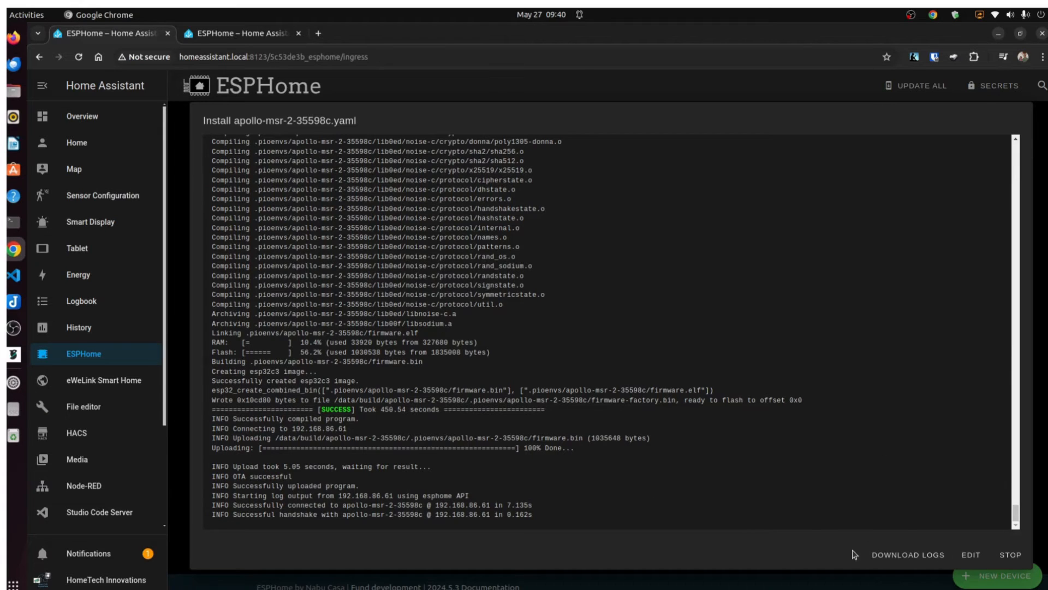
{"action": "left_click_drag", "start_coordinate": [539, 515], "coordinate": [355, 505]}
{"action": "left_click", "coordinate": [696, 516]}
{"action": "left_click", "coordinate": [1015, 555]}
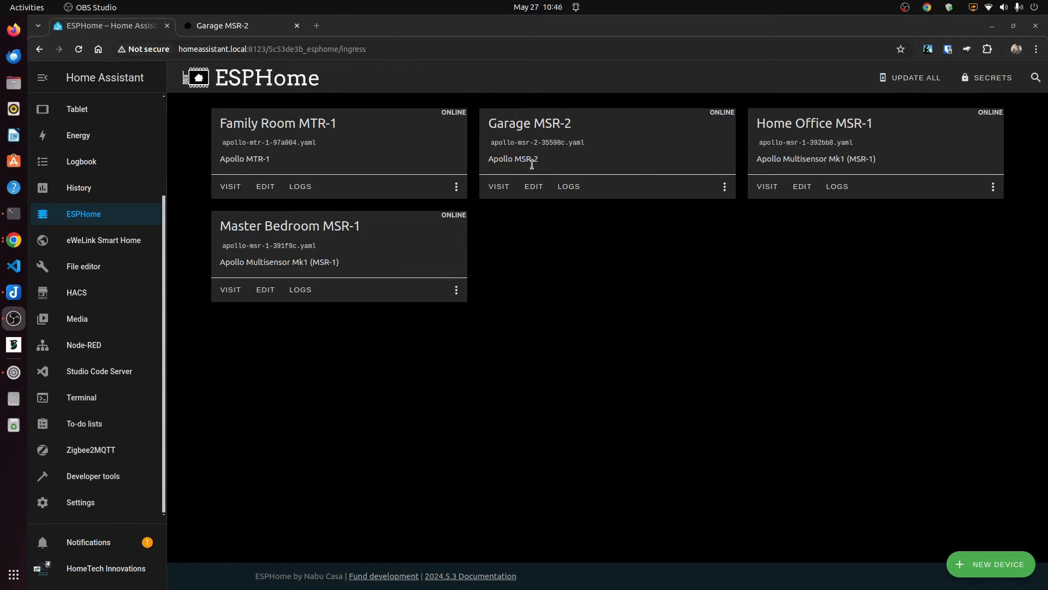
- Visit the Garage MSR-2 web page from its ESPHome card and close the duplicate browser tab
{"action": "left_click", "coordinate": [499, 187]}
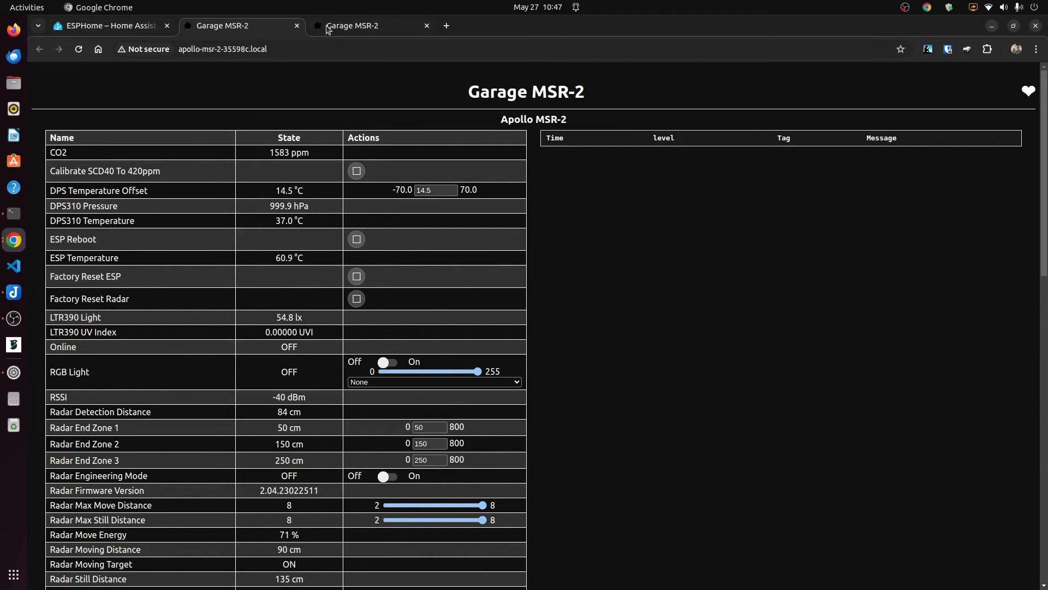
{"action": "left_click", "coordinate": [296, 26]}
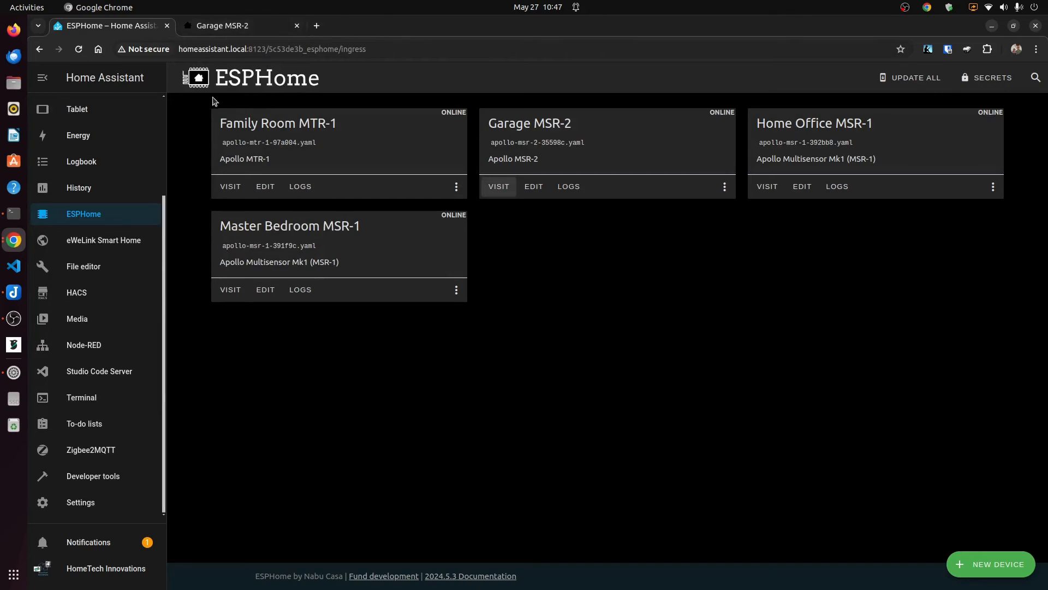
- Add the discovered Garage MSR-2 ESPHome node to Home Assistant from the Devices & services integrations
{"action": "left_click", "coordinate": [91, 510]}
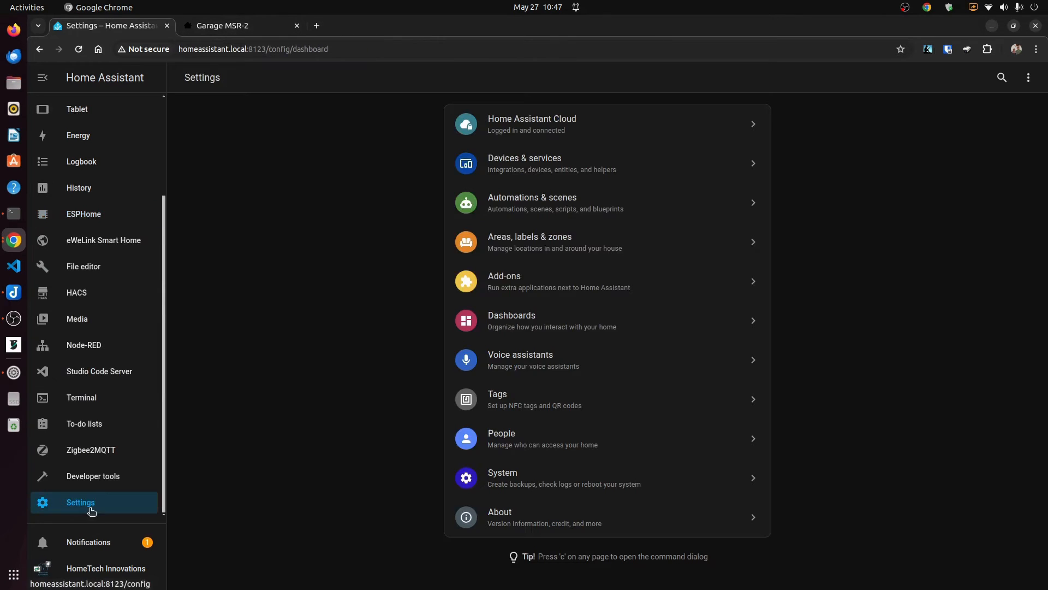
{"action": "left_click", "coordinate": [518, 166]}
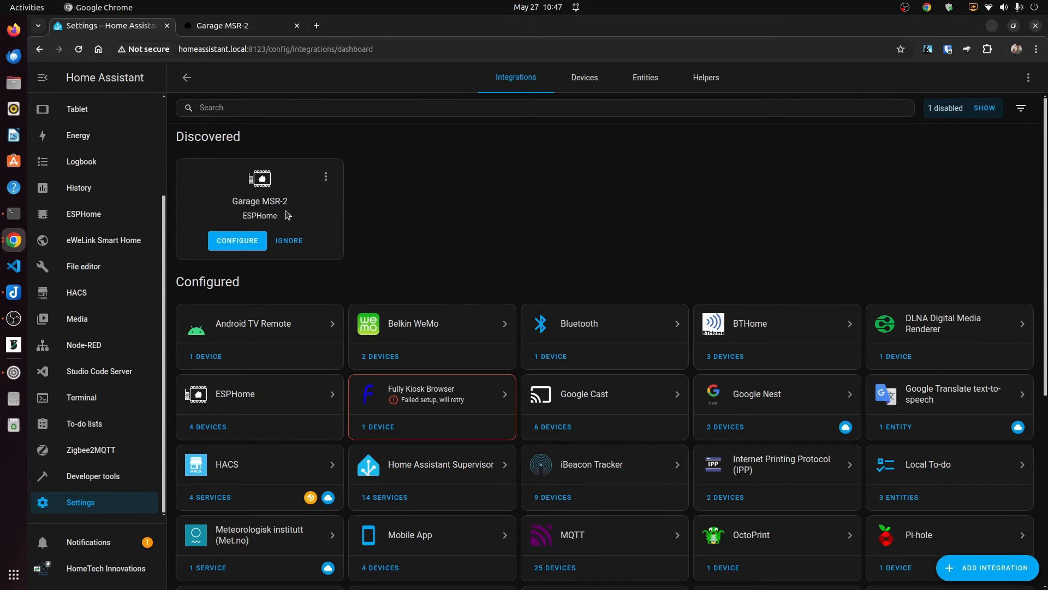
{"action": "left_click", "coordinate": [250, 244]}
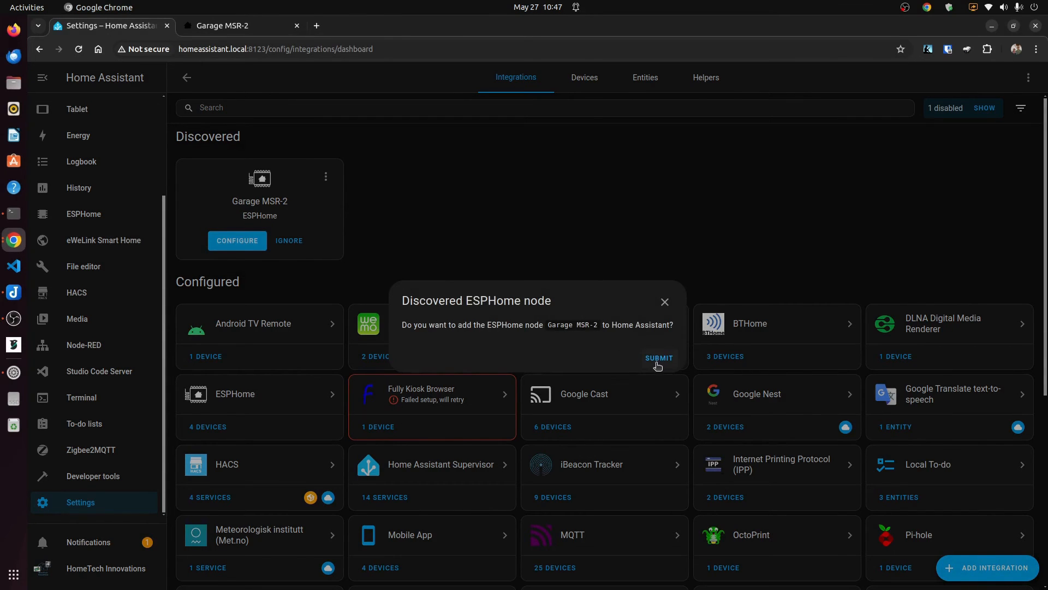
{"action": "left_click", "coordinate": [658, 359]}
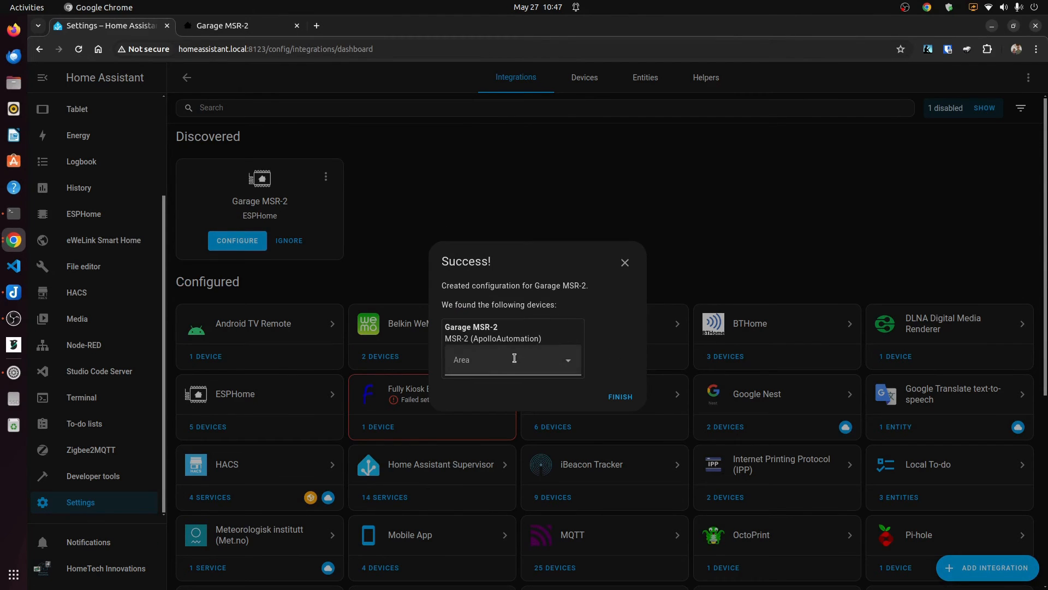
- Assign the new Garage MSR-2 device to the Garage area and finish the integration setup
{"action": "left_click", "coordinate": [476, 365]}
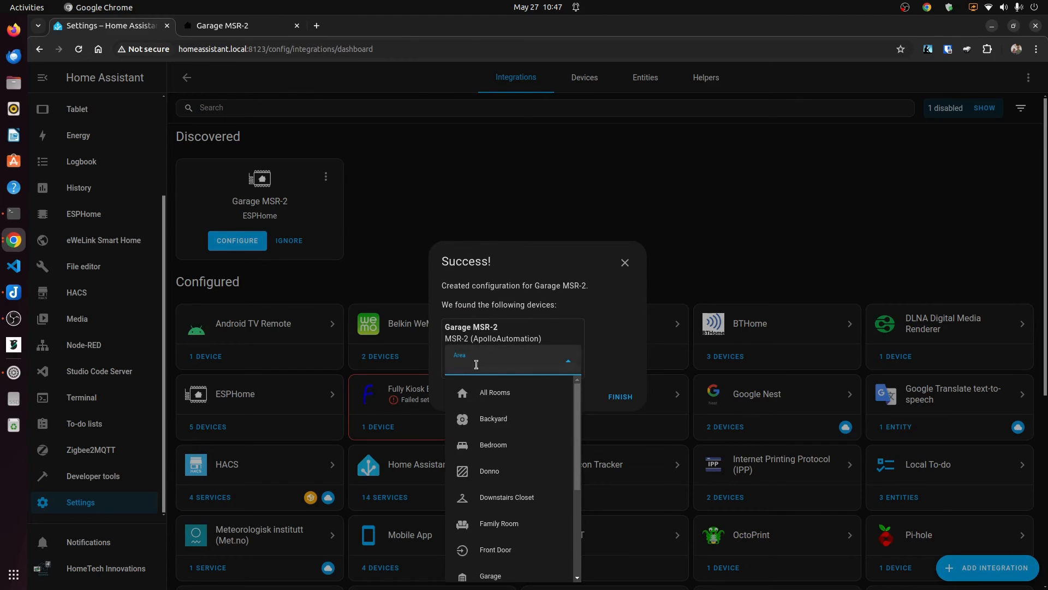
{"action": "scroll", "coordinate": [491, 436], "scroll_direction": "down", "scroll_amount": 3}
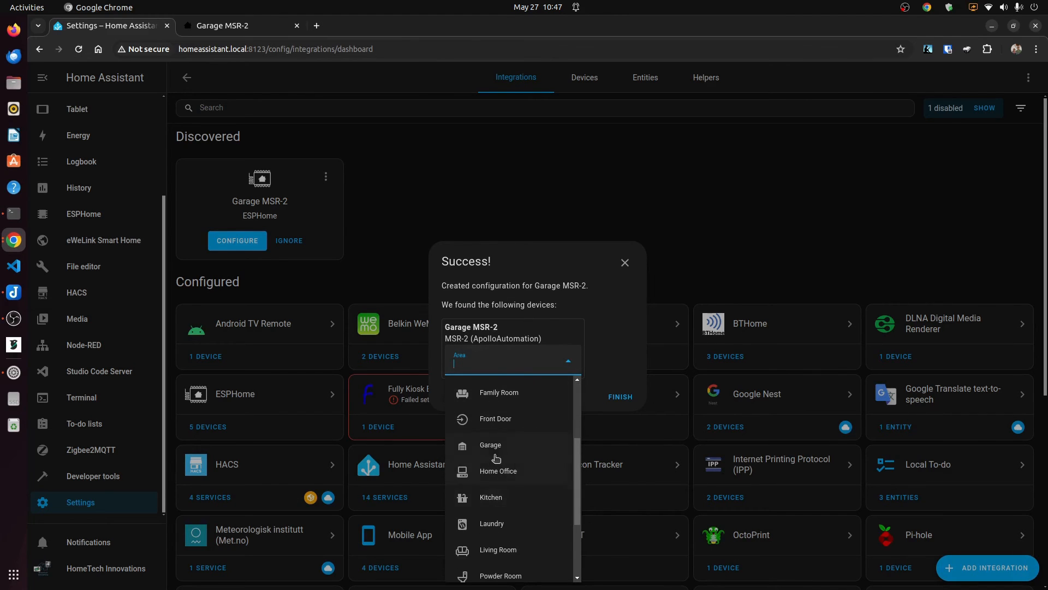
{"action": "left_click", "coordinate": [497, 446]}
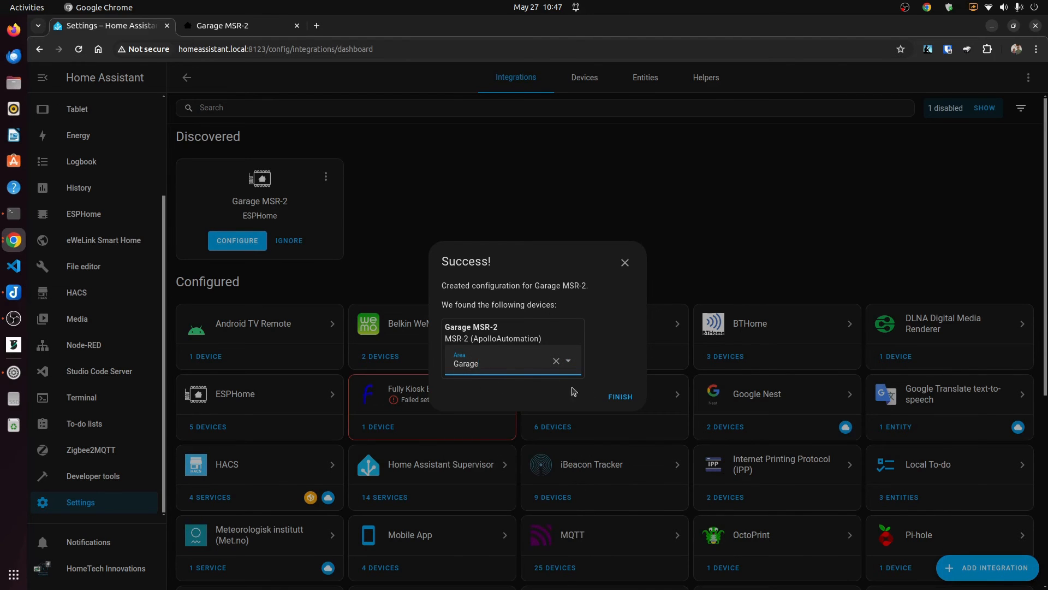
{"action": "left_click", "coordinate": [616, 396]}
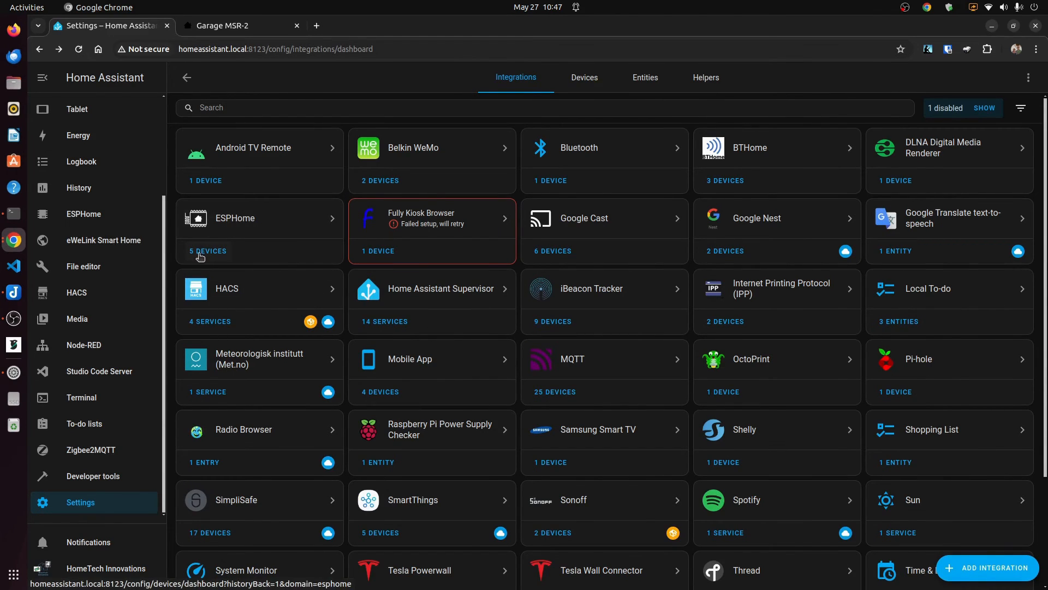
- Open the Garage MSR-2 device page from the ESPHome devices and examine its controls, sensors and radar readings
{"action": "left_click", "coordinate": [200, 253]}
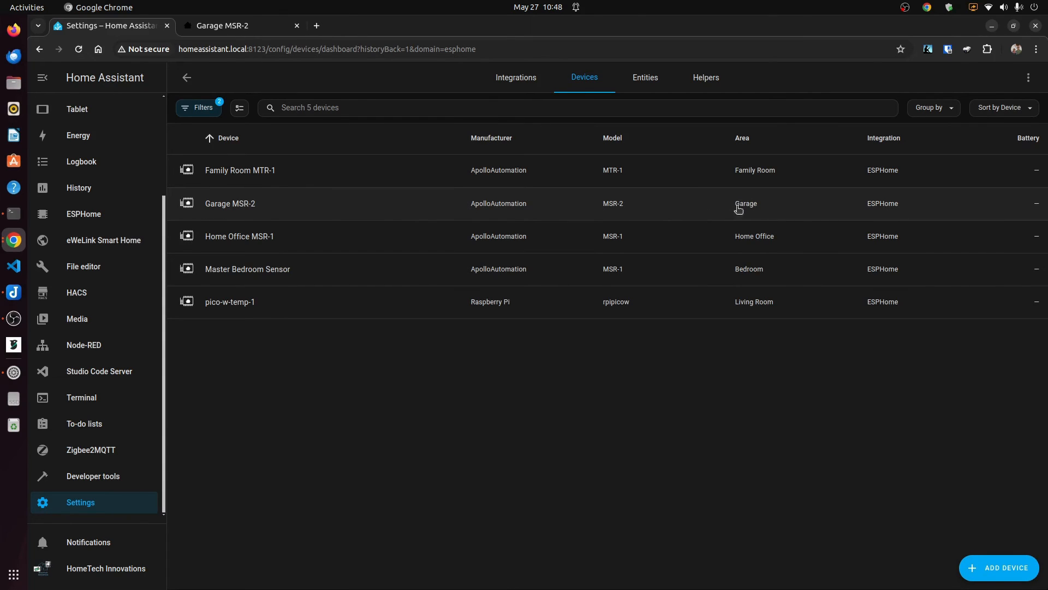
{"action": "left_click", "coordinate": [211, 206]}
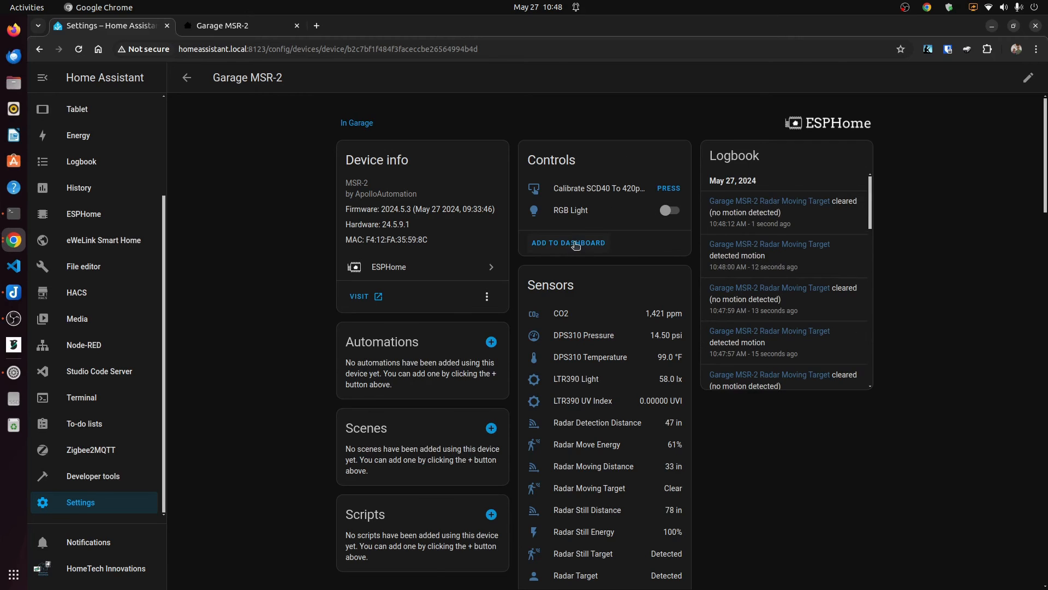
{"action": "scroll", "coordinate": [507, 262], "scroll_direction": "down", "scroll_amount": 2}
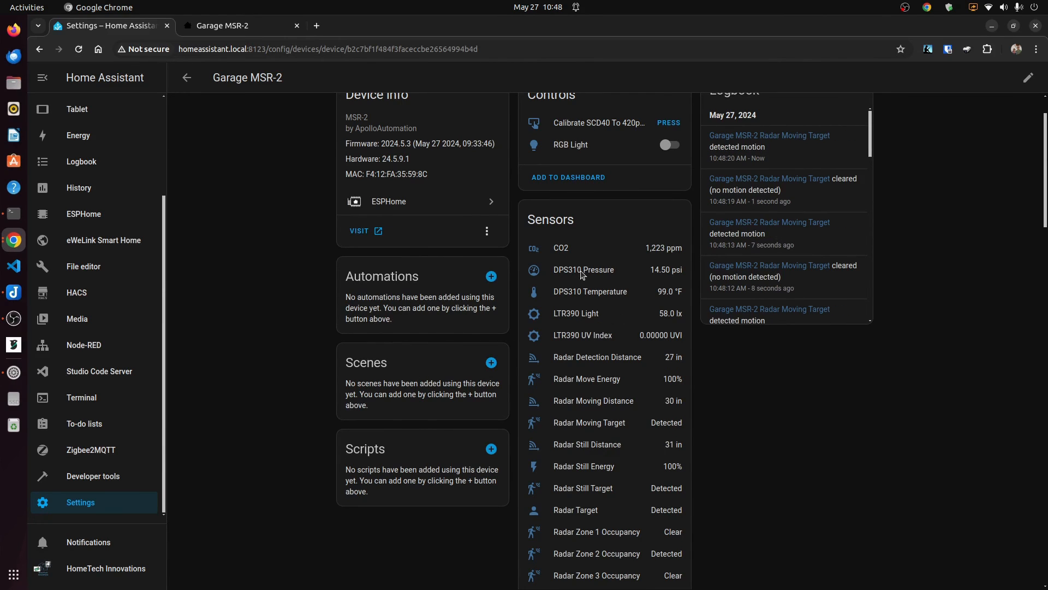
{"action": "scroll", "coordinate": [579, 221], "scroll_direction": "down", "scroll_amount": 3}
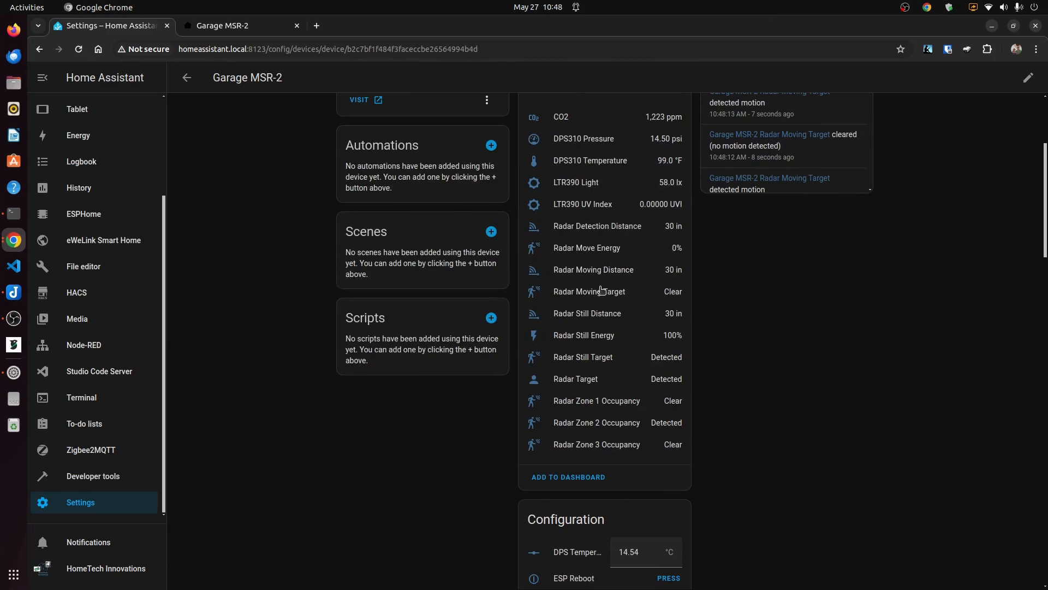
- Examine the Garage MSR-2 configuration entities on its device page, including the move and still thresholds, radar end zones and radar timeout
{"action": "scroll", "coordinate": [601, 352], "scroll_direction": "down", "scroll_amount": 5}
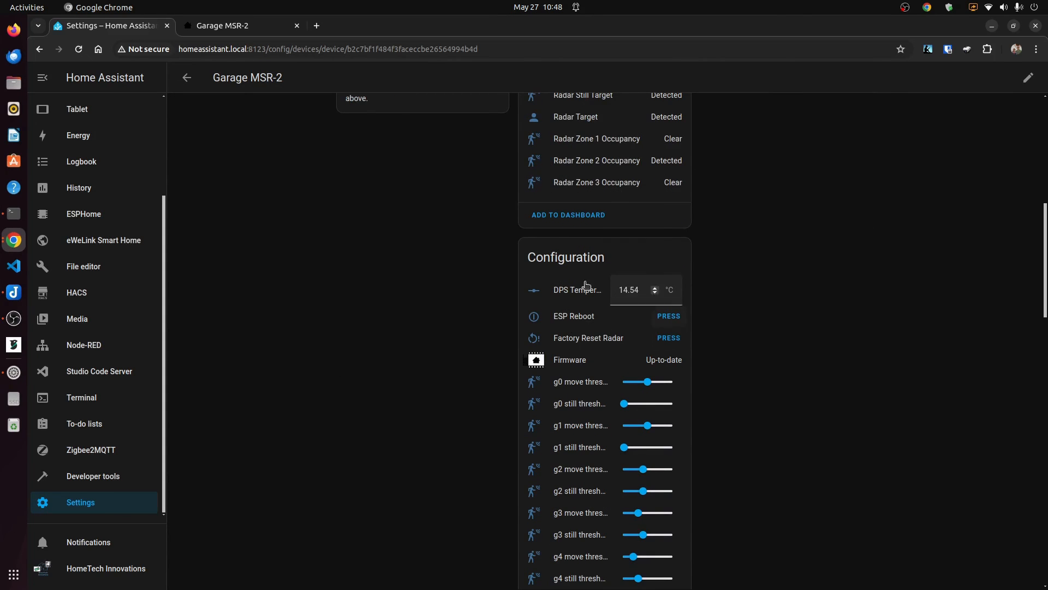
{"action": "scroll", "coordinate": [749, 296], "scroll_direction": "down", "scroll_amount": 3}
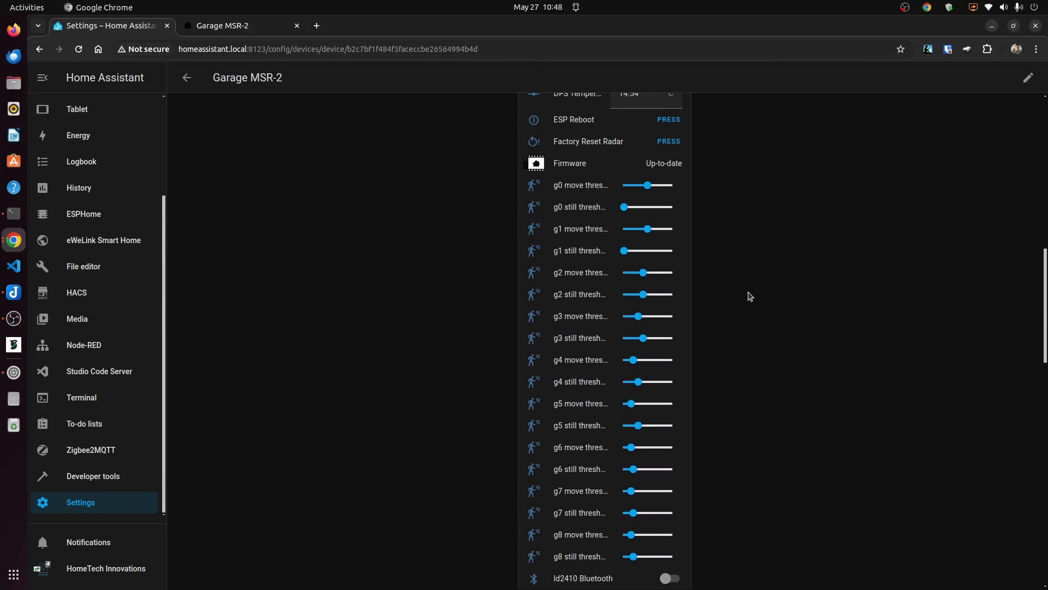
{"action": "scroll", "coordinate": [747, 294], "scroll_direction": "down", "scroll_amount": 5}
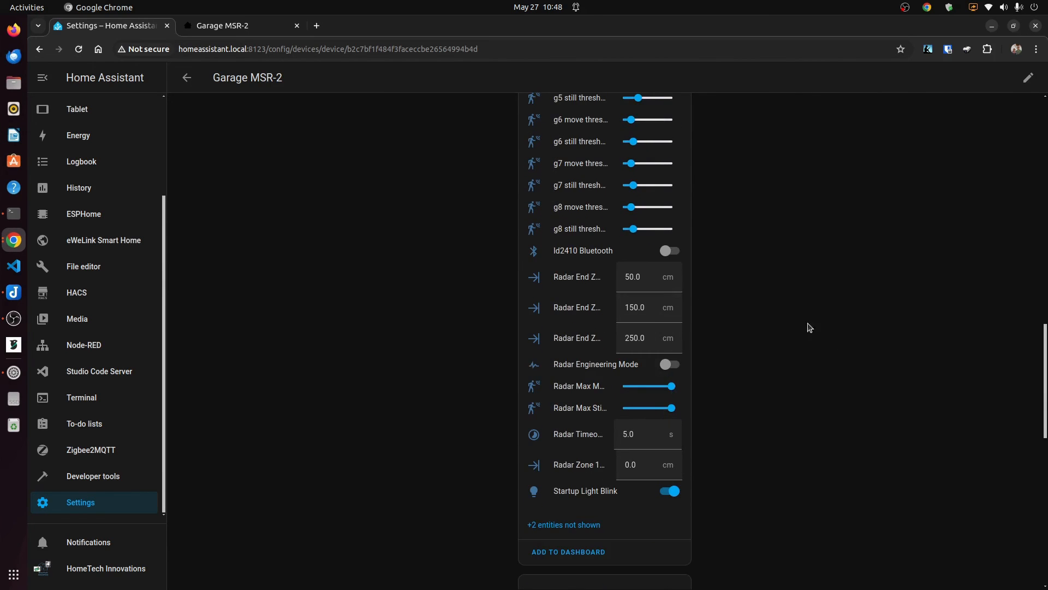
{"action": "scroll", "coordinate": [814, 302], "scroll_direction": "up", "scroll_amount": 2}
{"action": "scroll", "coordinate": [815, 300], "scroll_direction": "up", "scroll_amount": 12}
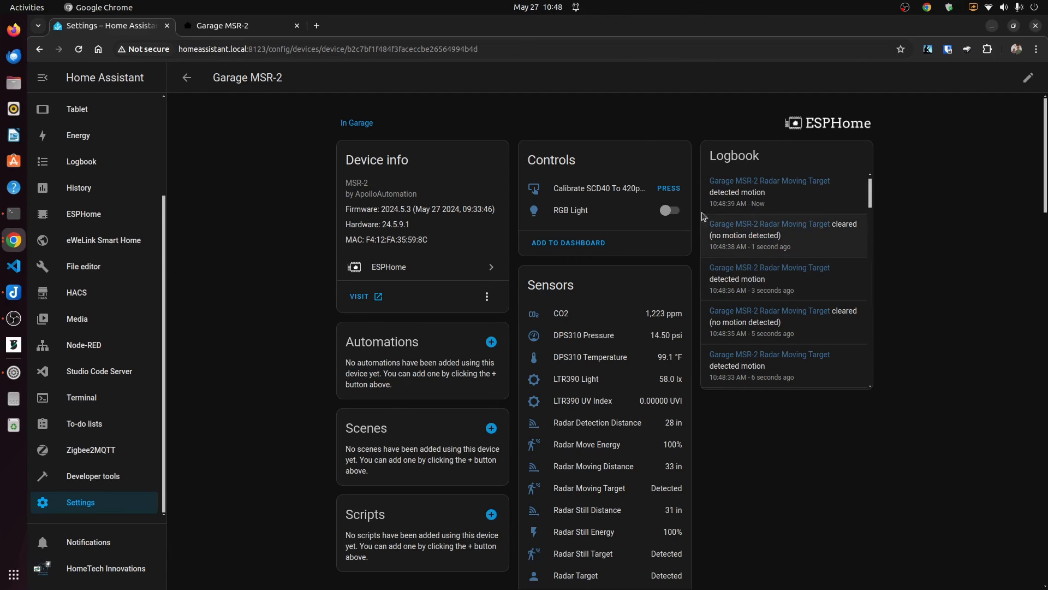
- Review the same sensor readings, radar zones and threshold settings on the Garage MSR-2's own web page
{"action": "left_click", "coordinate": [217, 27]}
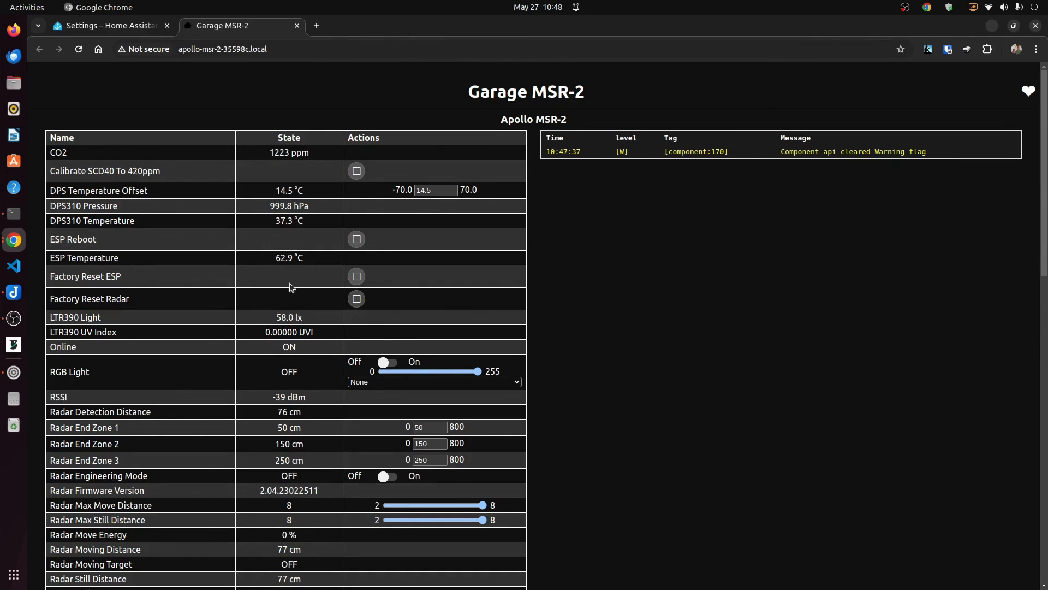
{"action": "scroll", "coordinate": [180, 352], "scroll_direction": "down", "scroll_amount": 3}
{"action": "scroll", "coordinate": [182, 355], "scroll_direction": "down", "scroll_amount": 10}
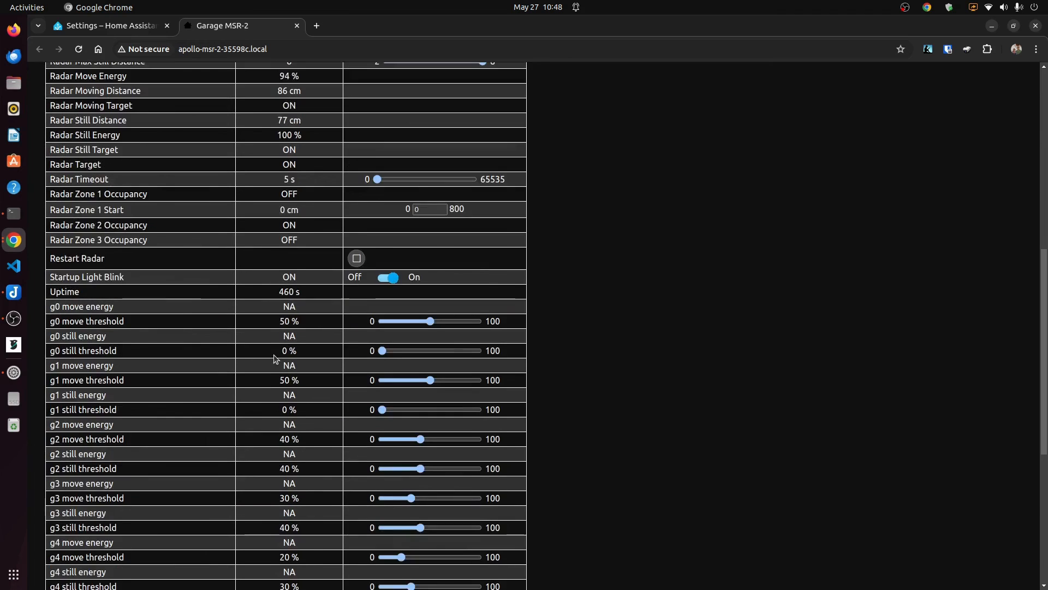
{"action": "scroll", "coordinate": [266, 354], "scroll_direction": "up", "scroll_amount": 4}
{"action": "scroll", "coordinate": [265, 354], "scroll_direction": "up", "scroll_amount": 8}
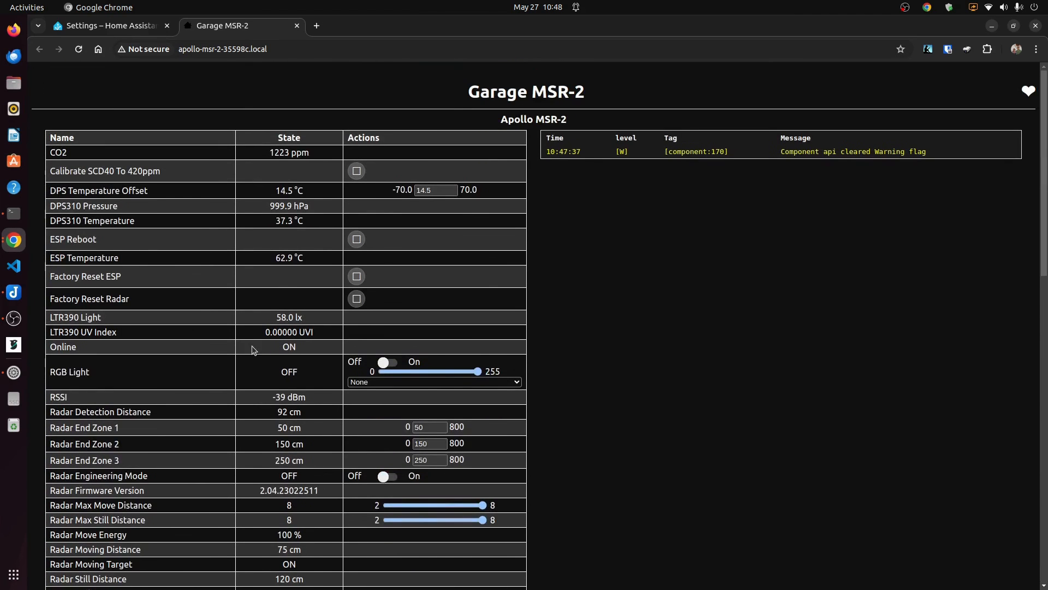
- Return to the Garage MSR-2 device page in Home Assistant and compare its sensor and configuration entities with the device's web page
{"action": "left_click", "coordinate": [134, 28]}
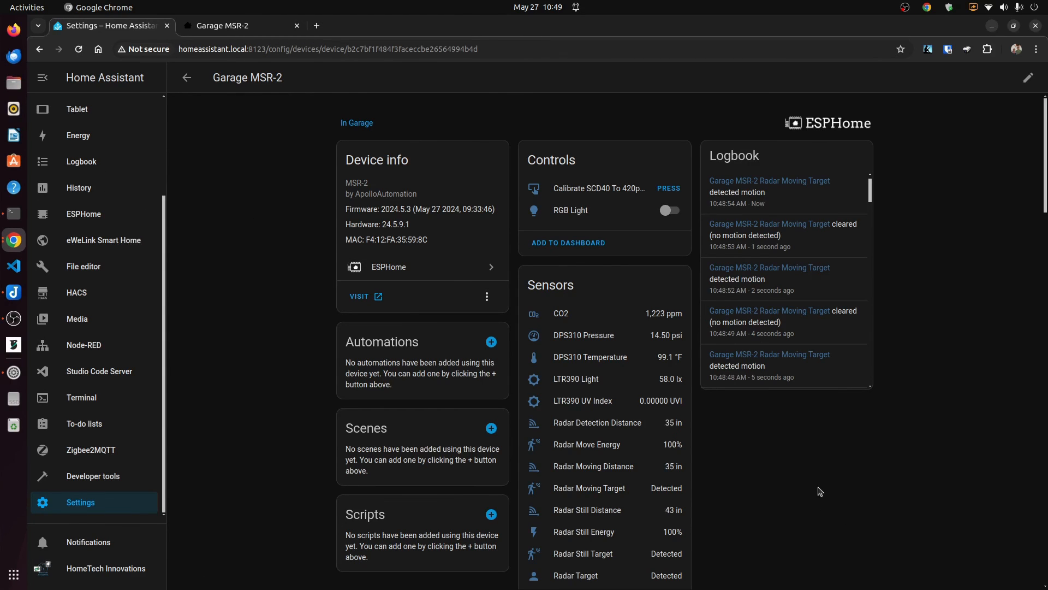
{"action": "scroll", "coordinate": [814, 483], "scroll_direction": "down", "scroll_amount": 5}
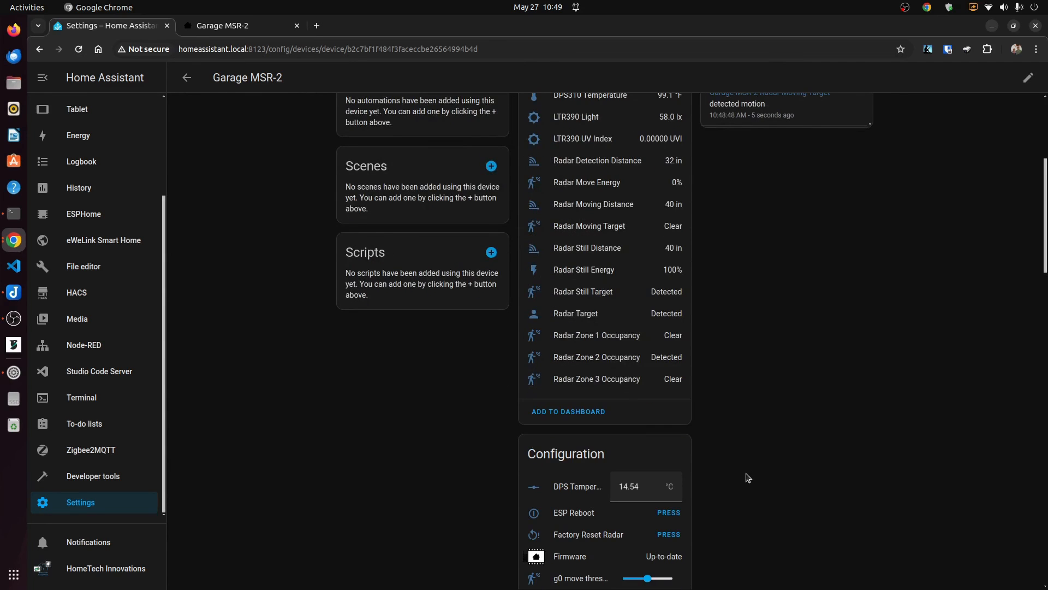
{"action": "scroll", "coordinate": [747, 478], "scroll_direction": "up", "scroll_amount": 5}
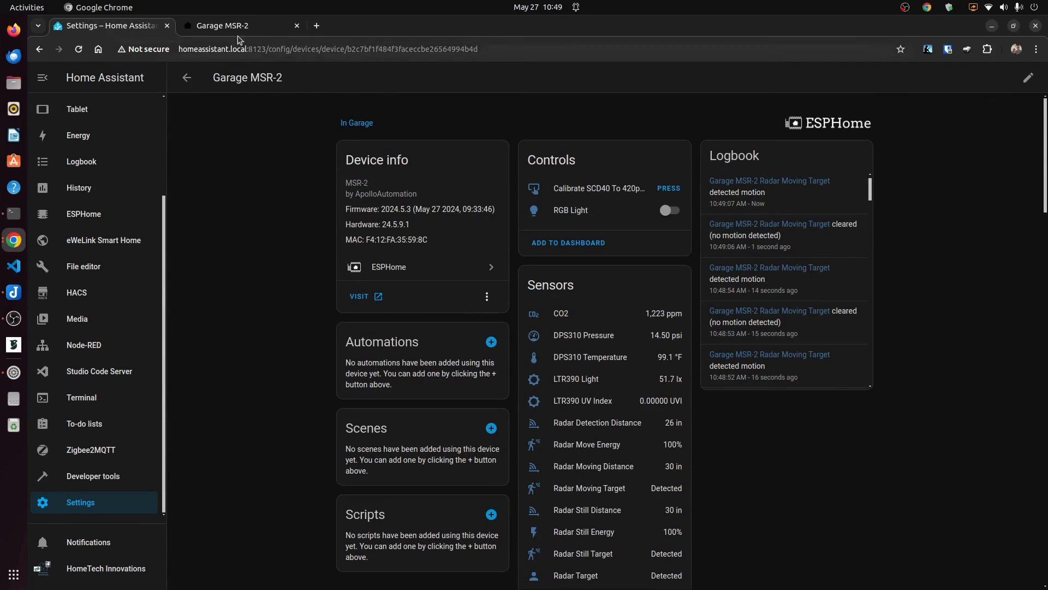